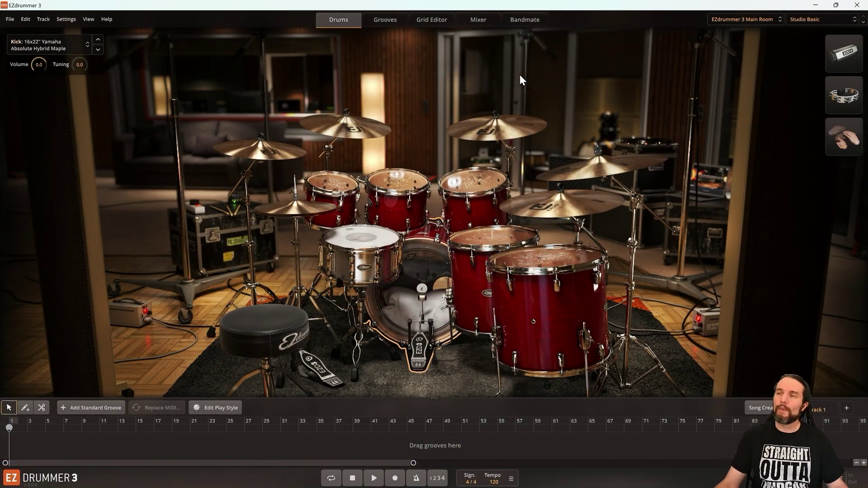
- Open the empty Grid Editor, zoom in on bar 1 and set a one-bar loop over it
click(428, 20)
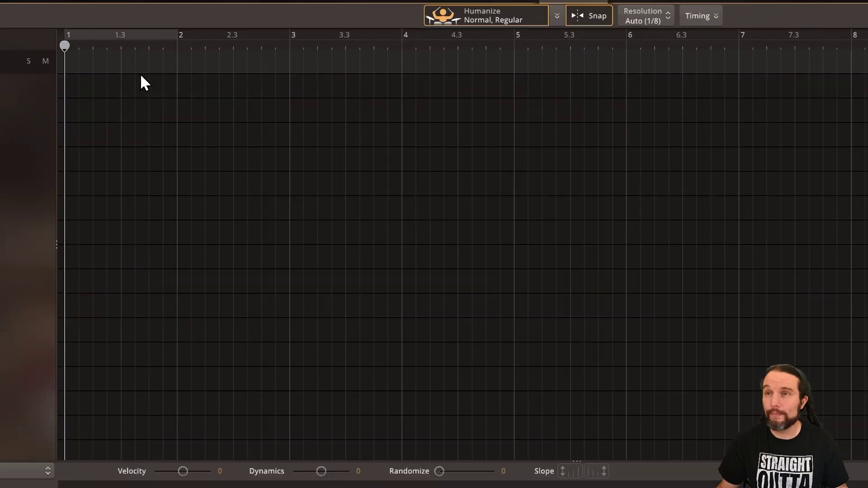
click(140, 73)
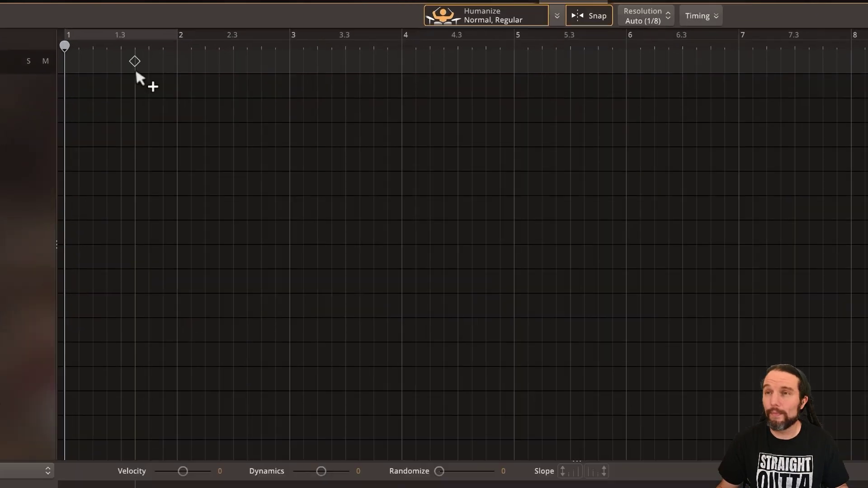
scroll(137, 80, up, 3)
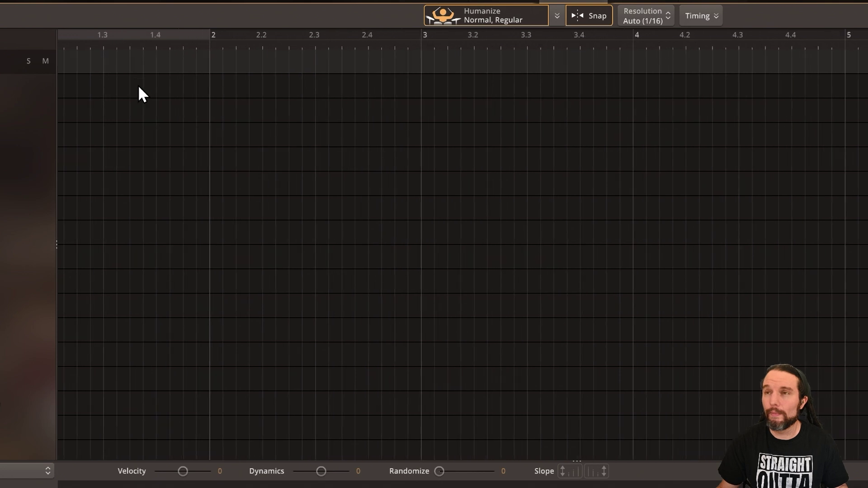
scroll(140, 85, up, 3)
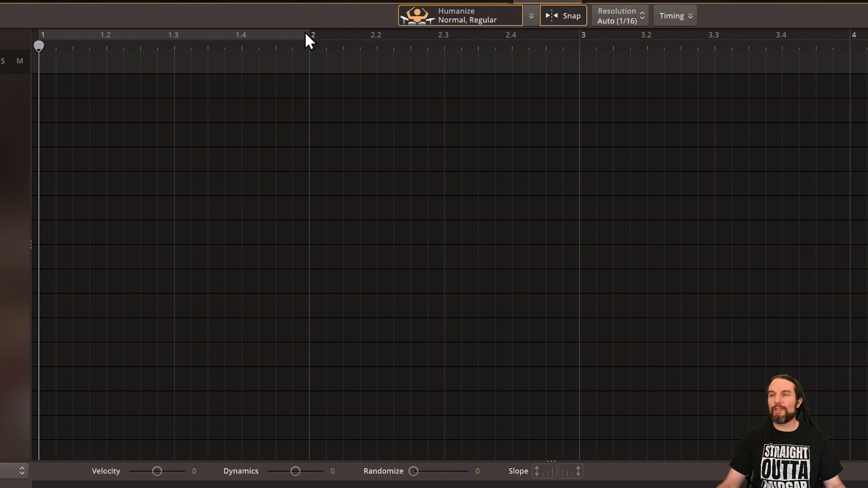
drag(311, 34, 0, 38)
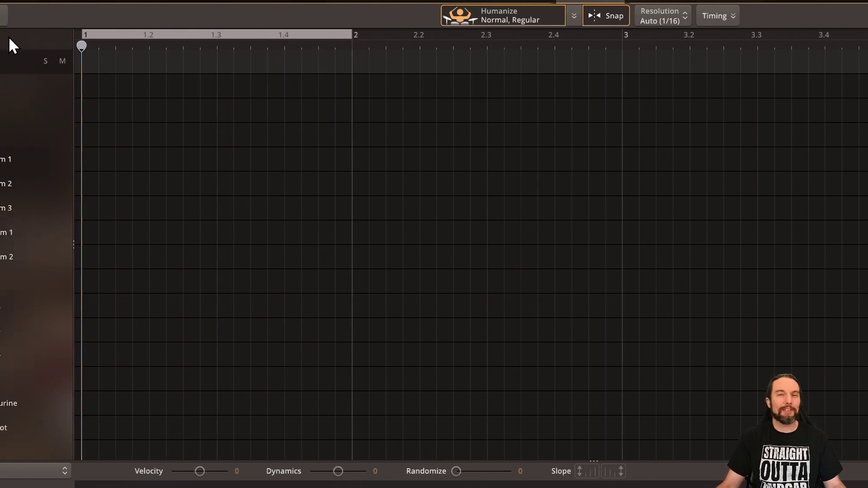
key(alt+Tab)
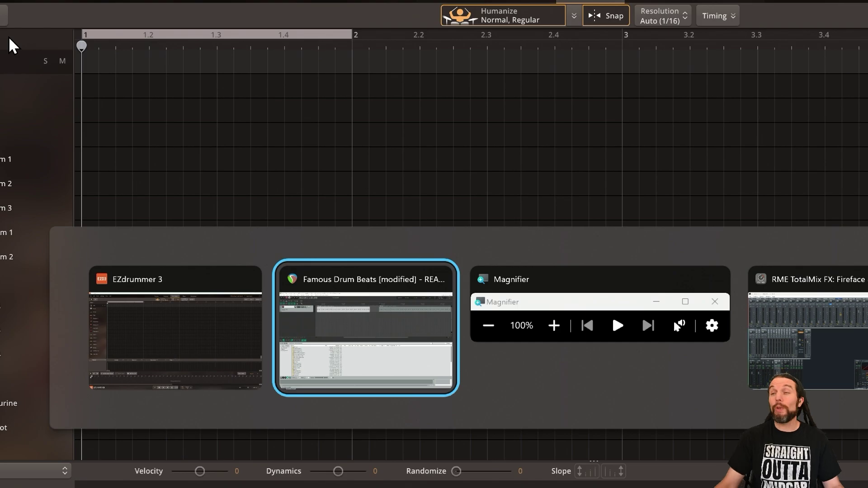
- Play a short part of the reference recording in REAPER, then return to EZdrummer 3
key(space)
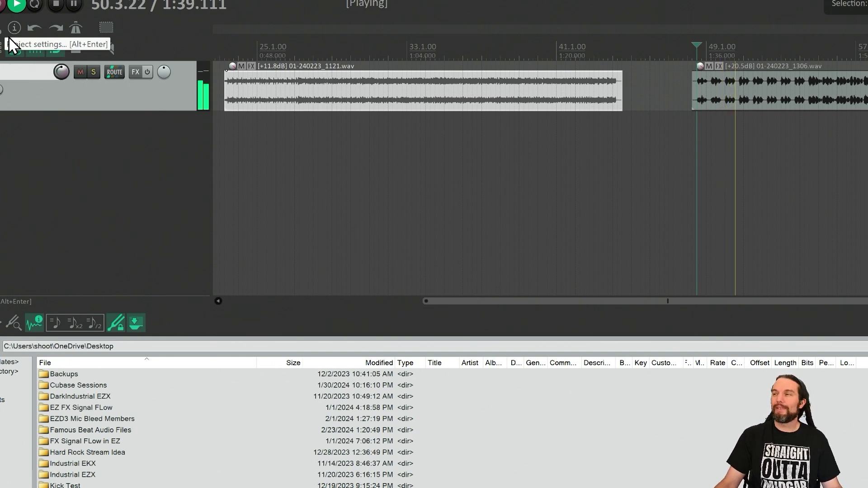
key(space)
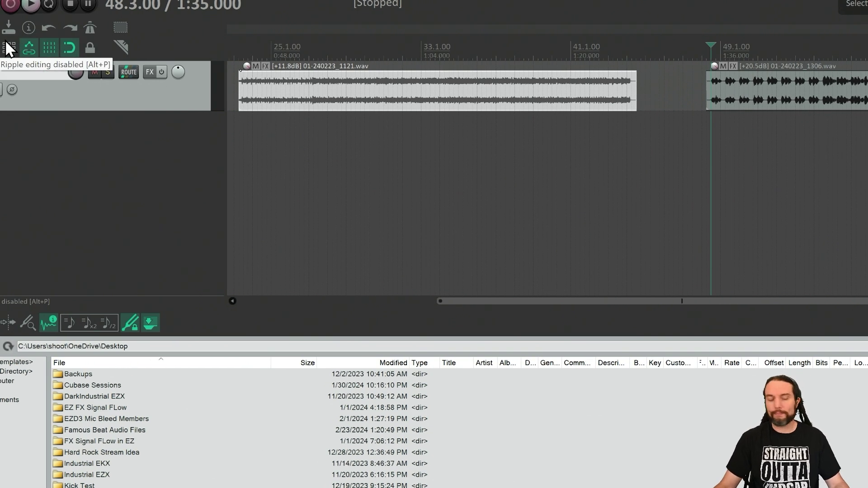
key(alt+Tab)
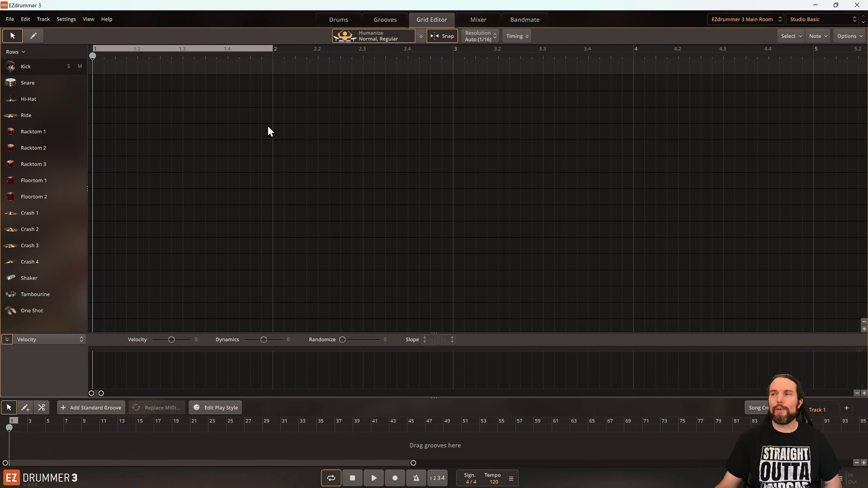
- Set the Grid Editor resolution to a fixed 1/8 and check the setting held
click(479, 33)
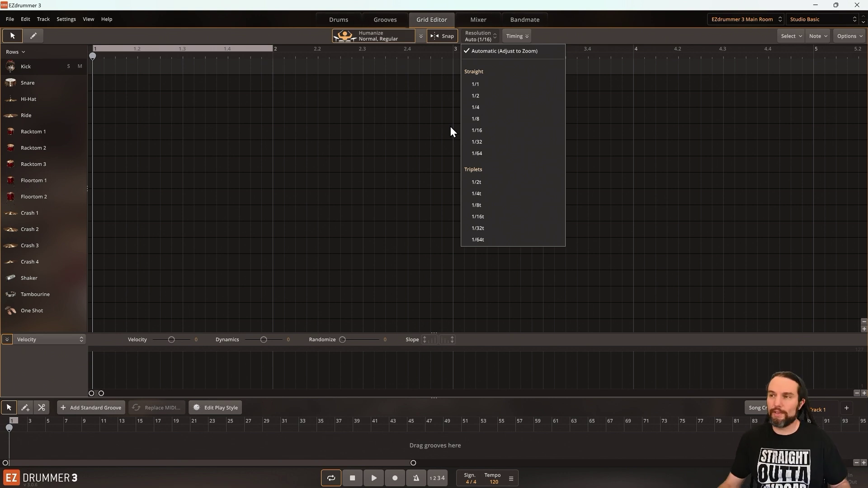
click(480, 119)
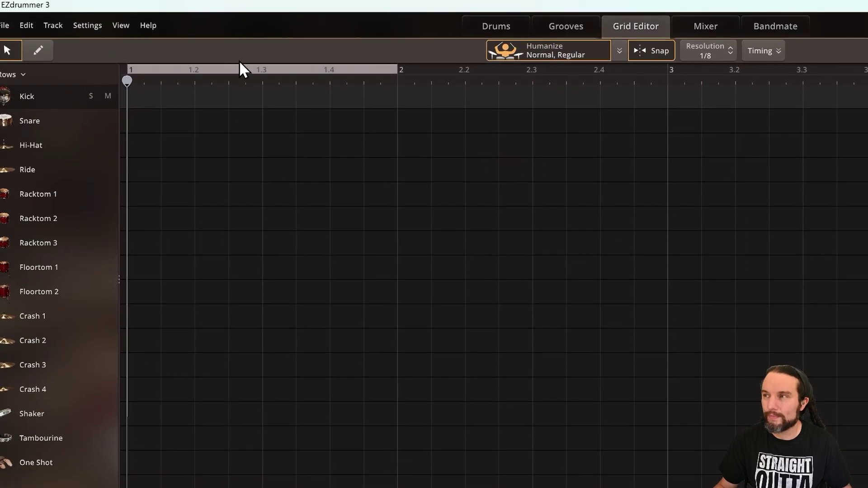
click(709, 47)
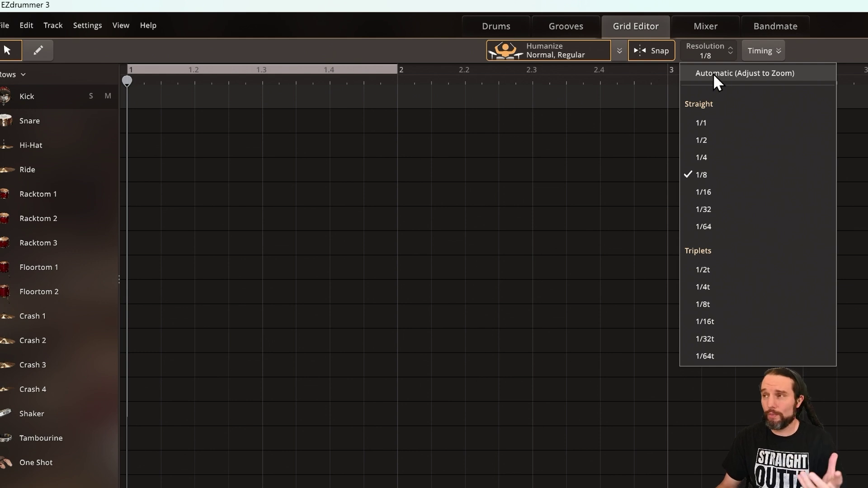
click(296, 44)
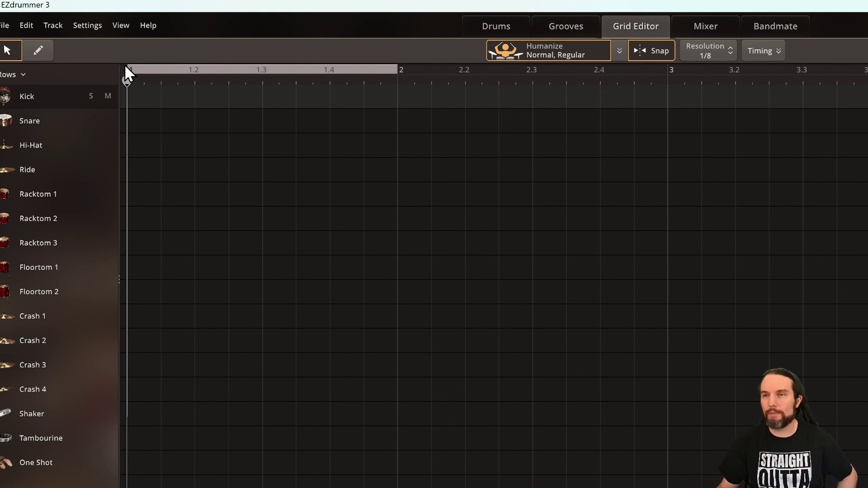
- Pencil in kicks at 1, 1&, 1.3, 1.3& and snares at 1.2 and 1.4, then play the loop
click(40, 49)
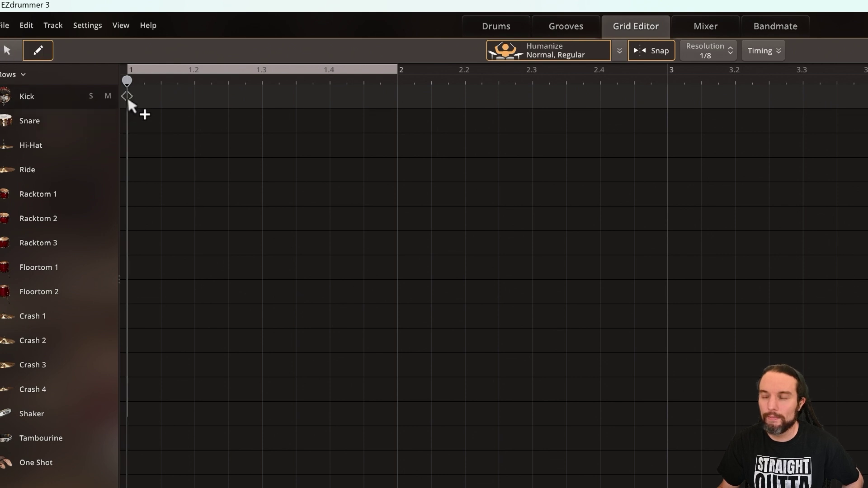
click(128, 97)
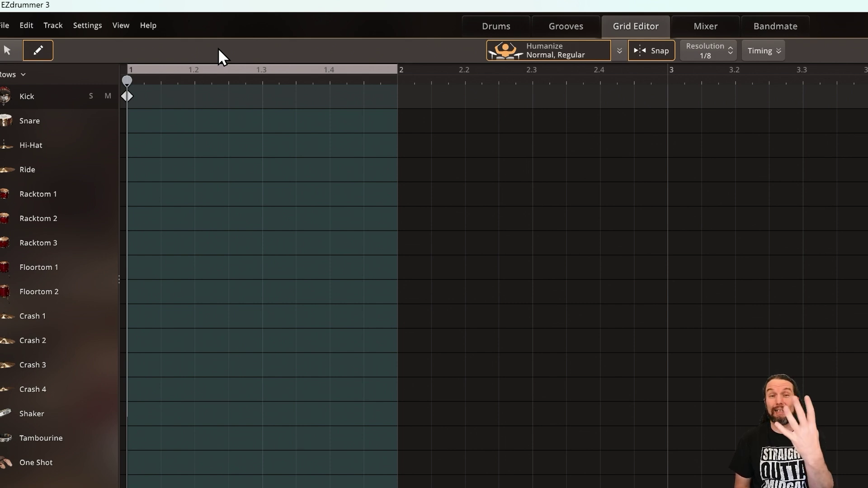
click(193, 97)
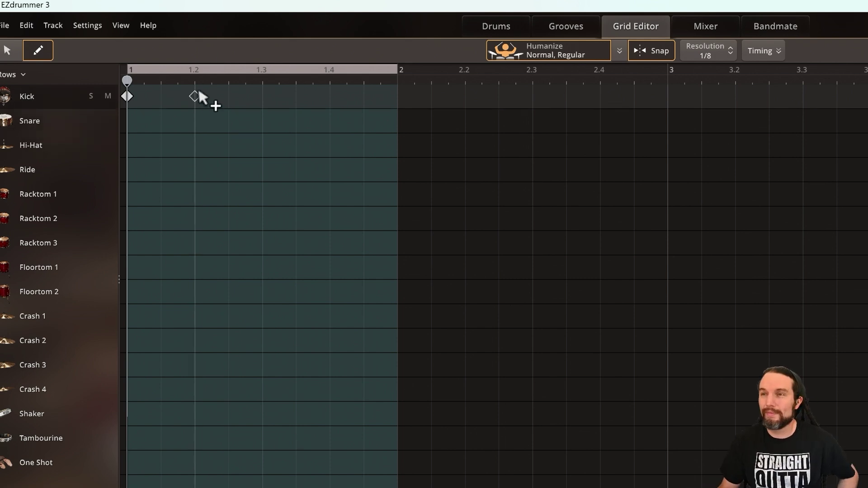
click(195, 119)
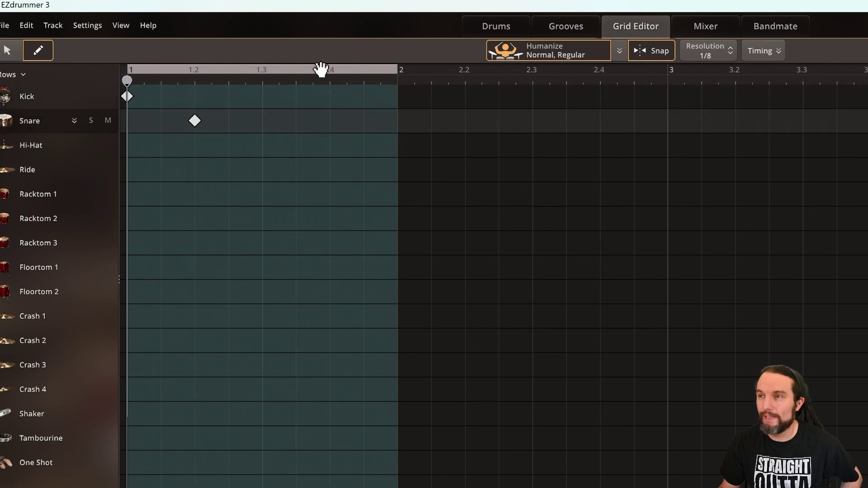
click(327, 123)
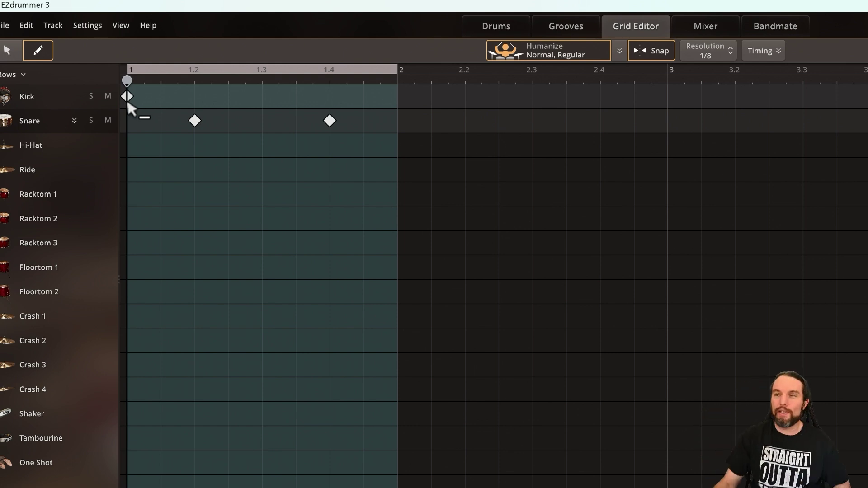
click(158, 101)
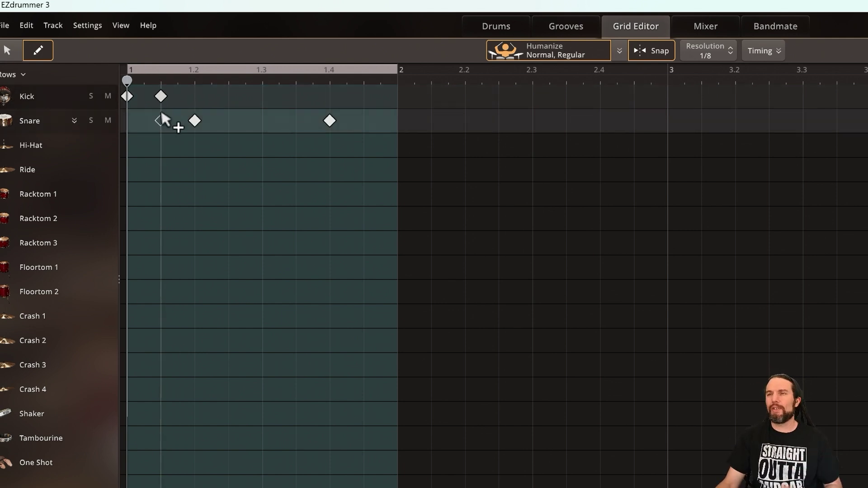
click(261, 95)
click(295, 97)
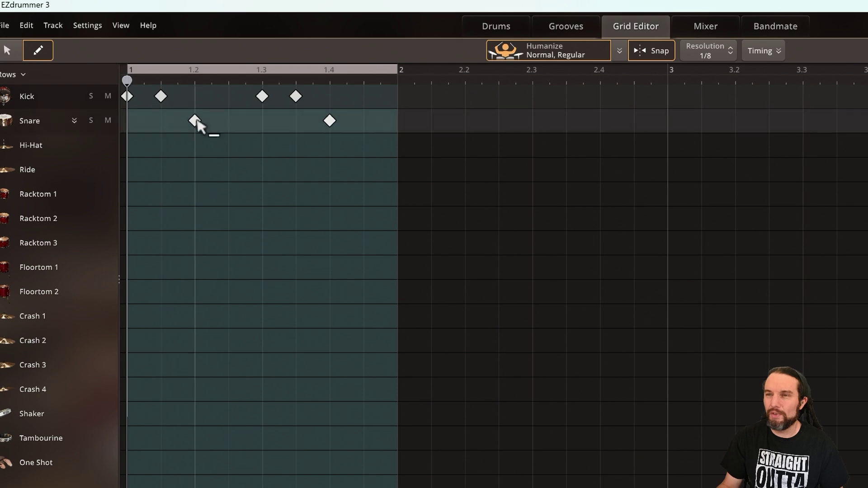
key(space)
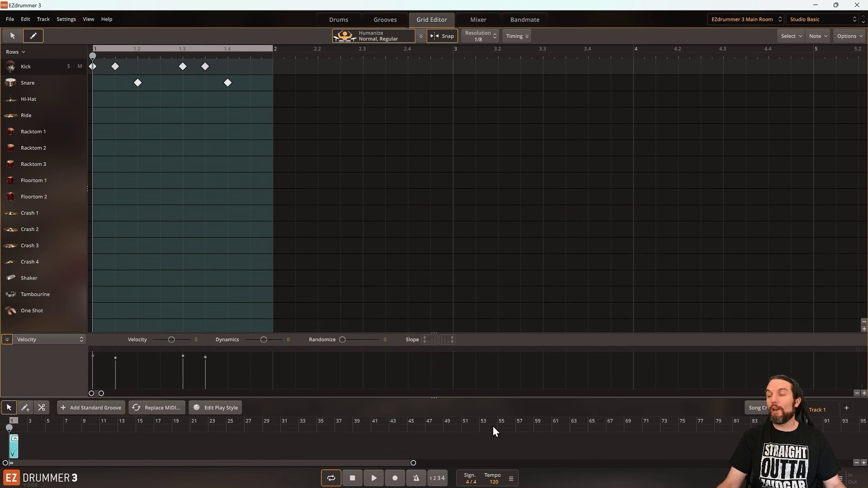
- Lower the song tempo from 120 to 83 BPM and play the beat briefly
click(512, 479)
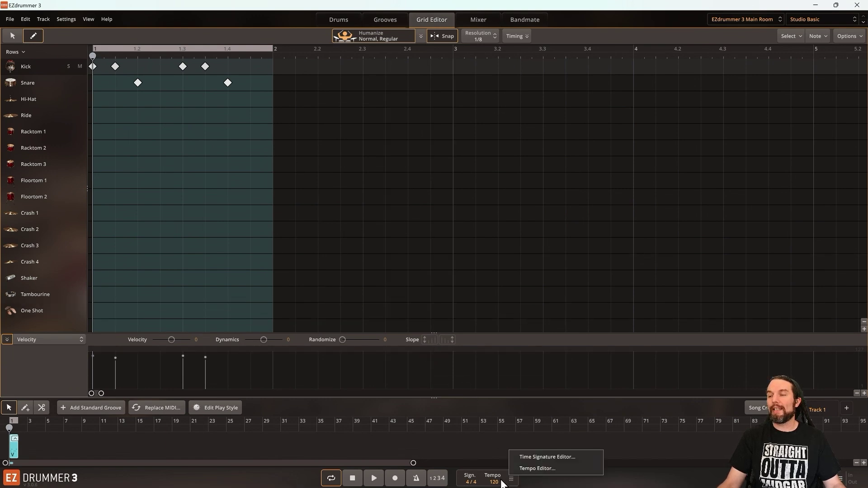
click(496, 481)
click(527, 480)
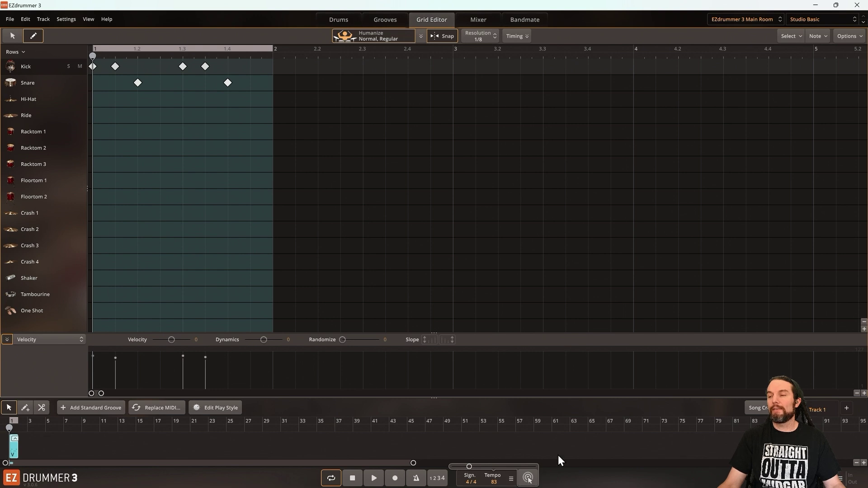
key(space)
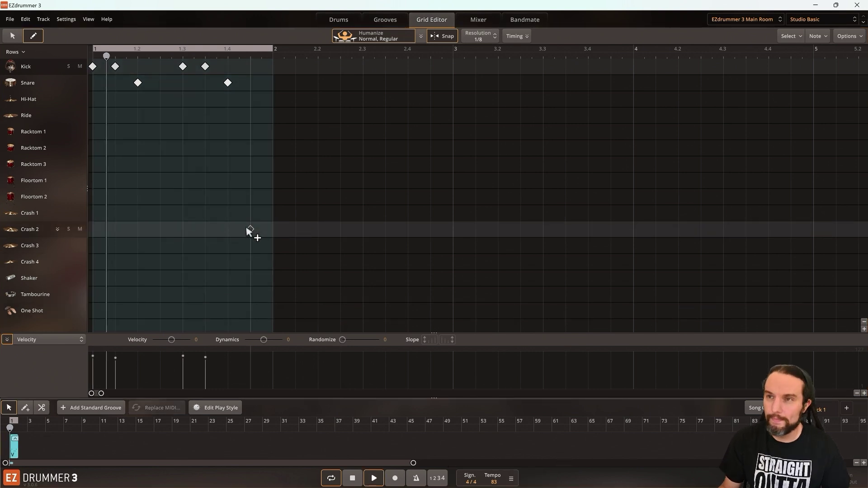
key(space)
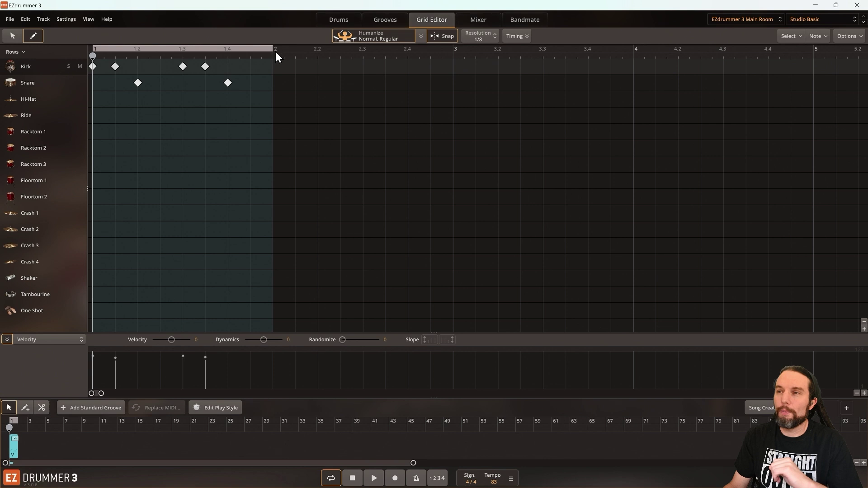
- Place single kick hits on the downbeats of bars 2, 3, 4 and 5
click(272, 66)
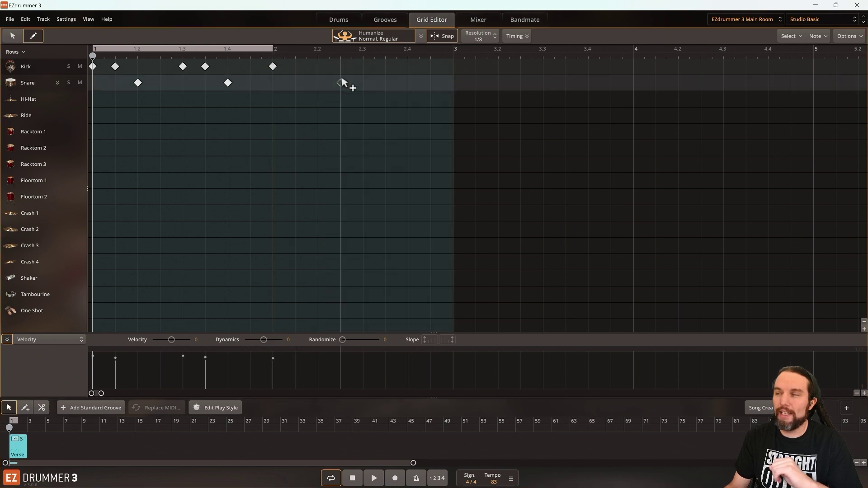
click(453, 66)
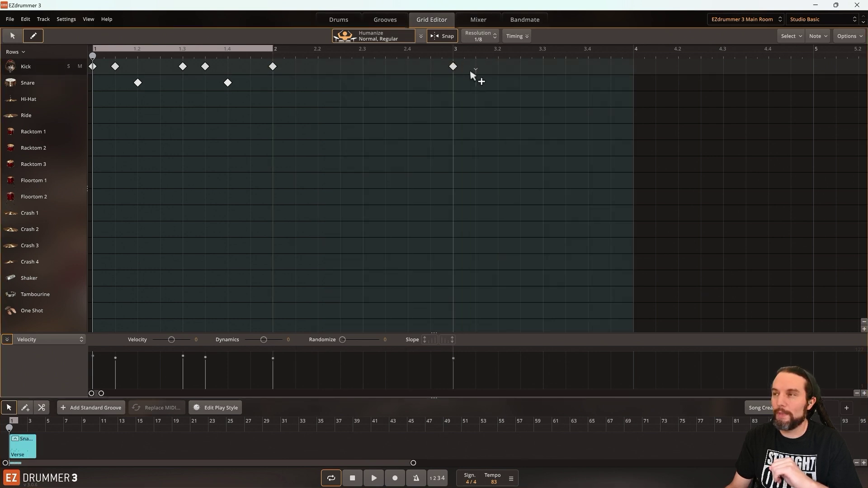
click(633, 66)
click(812, 68)
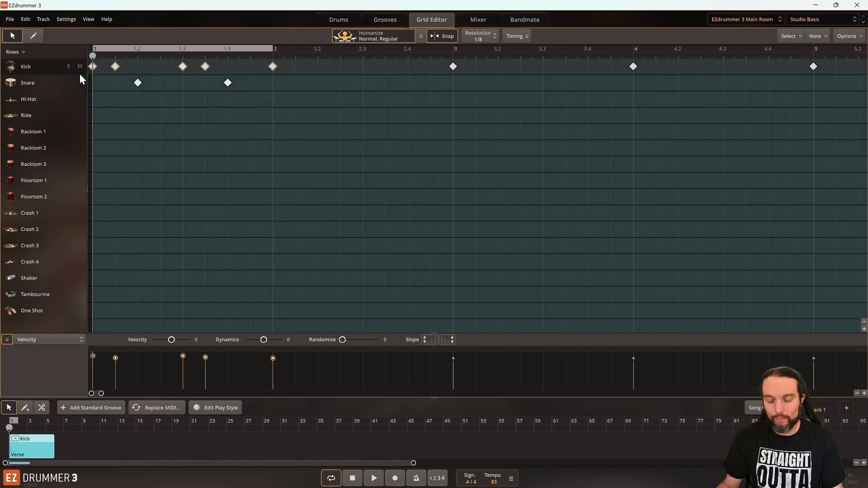
- Delete bar 1's kick notes and redraw kicks only on beats 1 and 3
key(Delete)
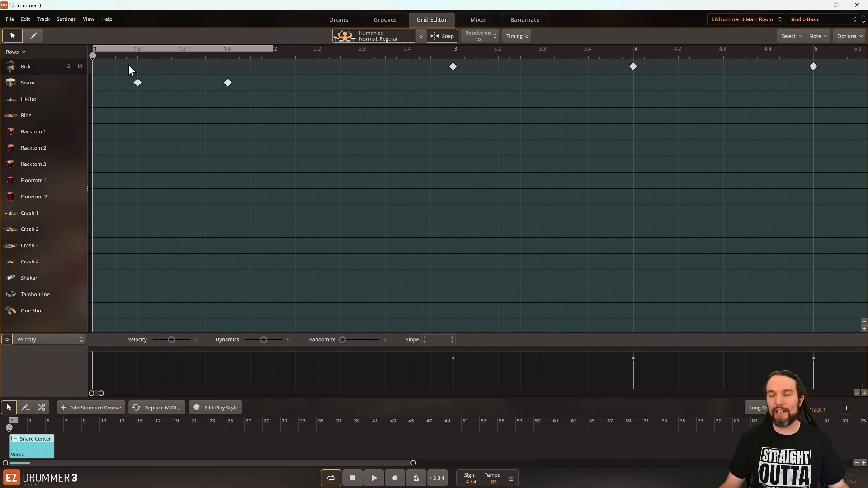
key(space)
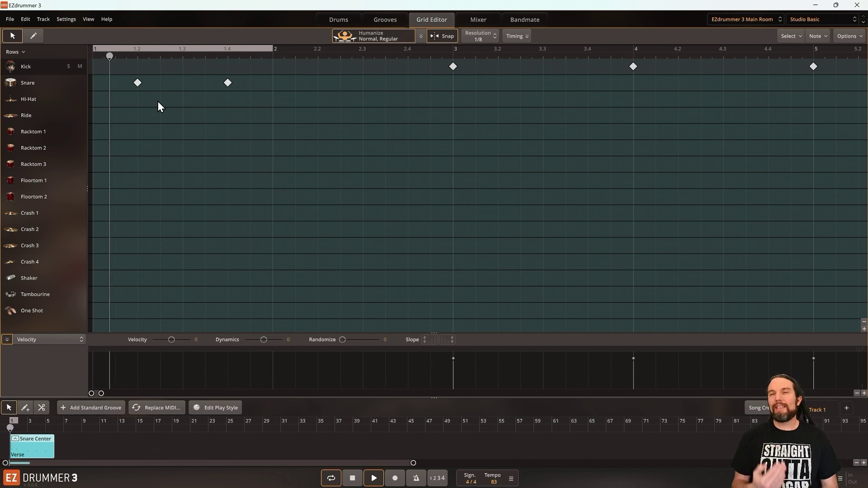
click(34, 36)
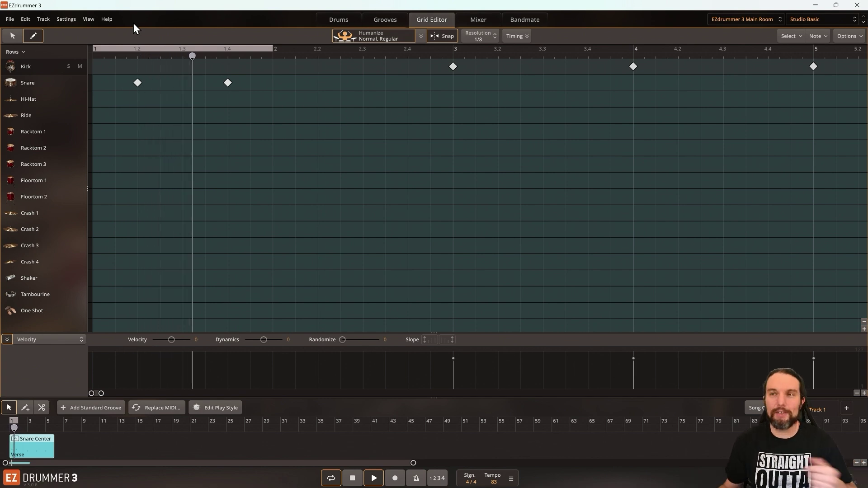
click(93, 66)
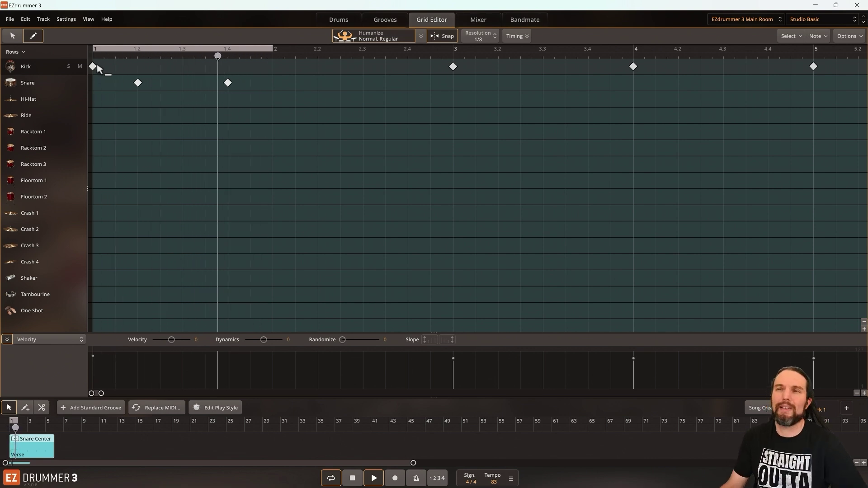
click(181, 67)
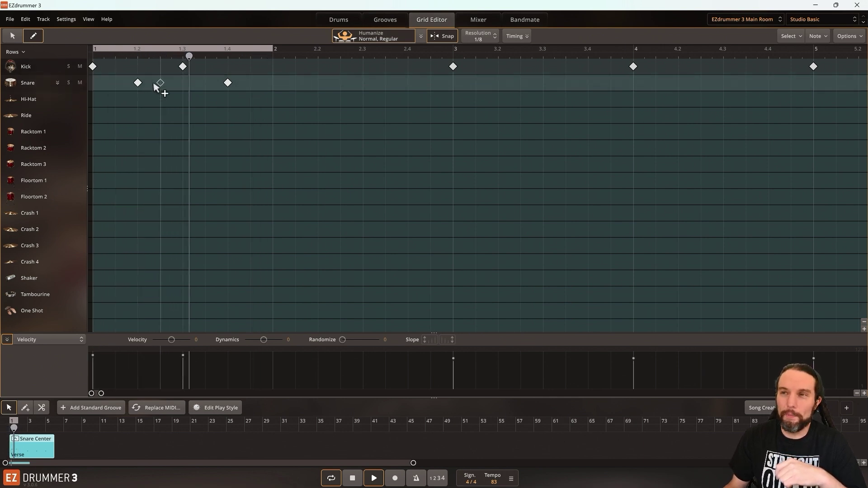
- Pencil kick notes across bar 1's beats and offbeats and remove both snare hits
click(116, 68)
click(206, 67)
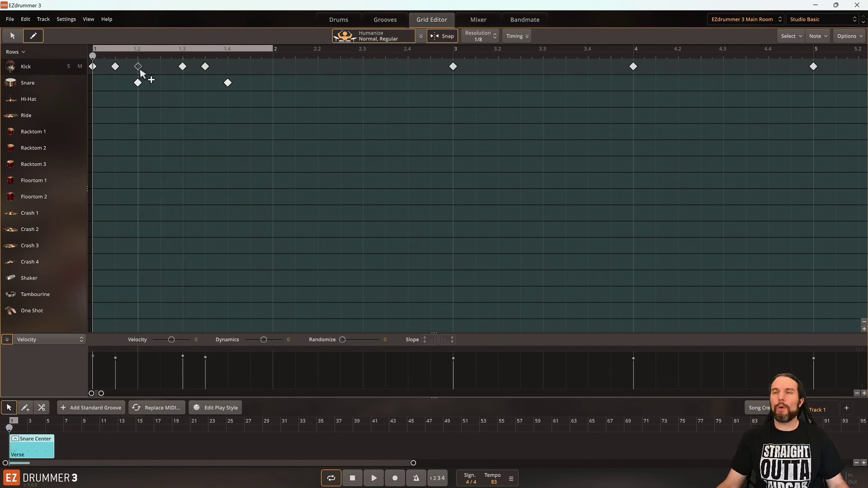
click(160, 68)
click(227, 68)
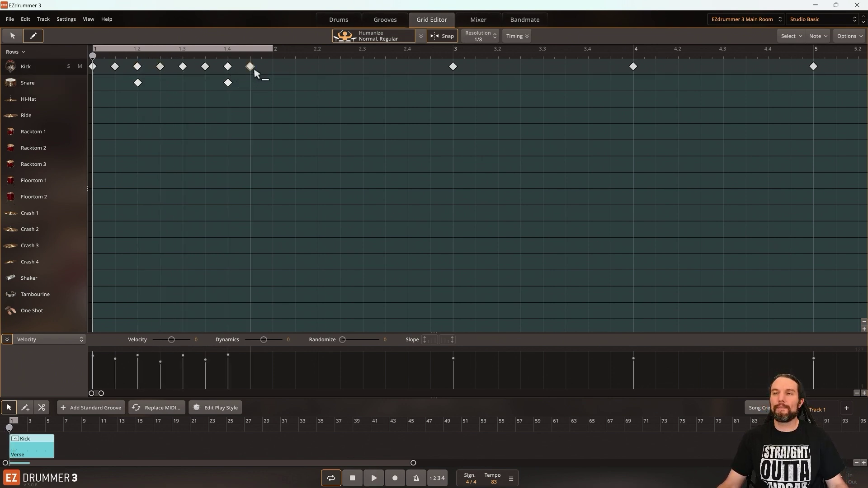
click(250, 66)
click(228, 83)
click(138, 83)
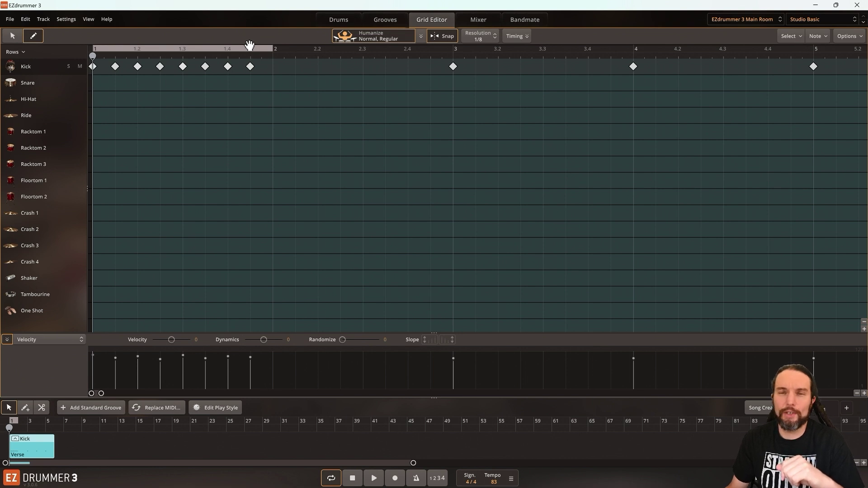
- Remove the offbeat kicks, leaving kicks on 1, 1.2, 1.3 and 1.4, and play it back
key(space)
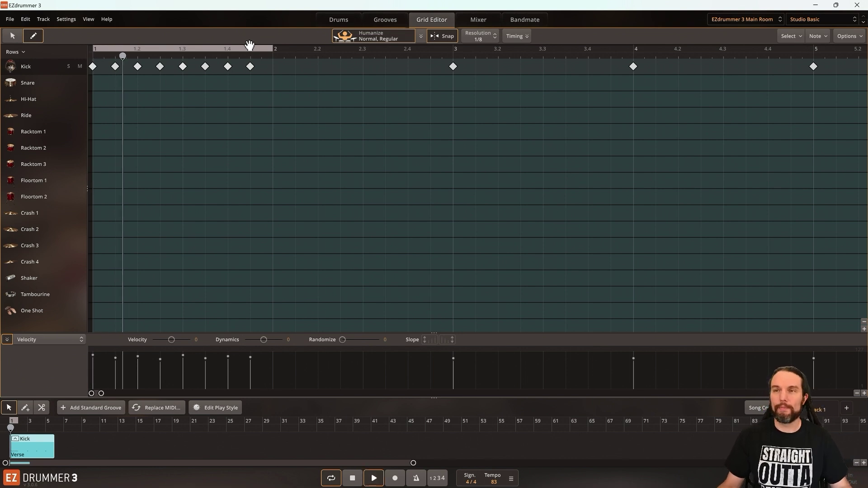
key(space)
click(160, 67)
click(205, 66)
click(250, 67)
key(space)
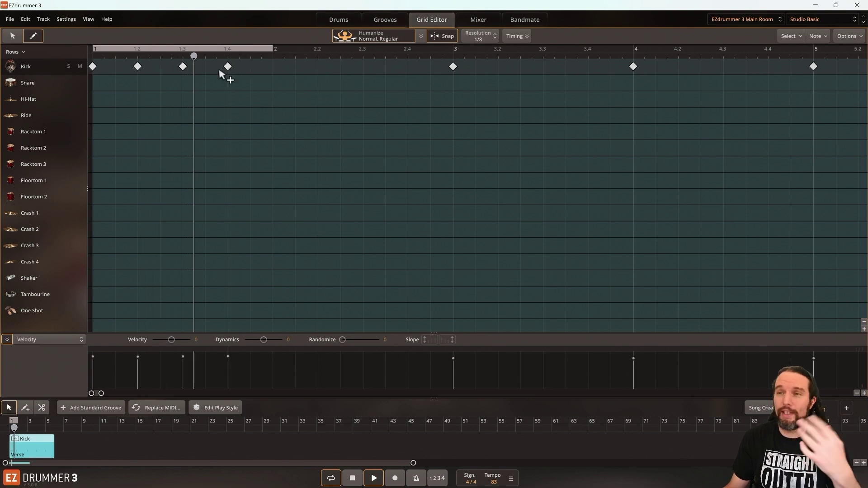
- Put snares back on 1.2 and 1.4 and try the beat at a tempo of 150 BPM
click(137, 83)
click(227, 82)
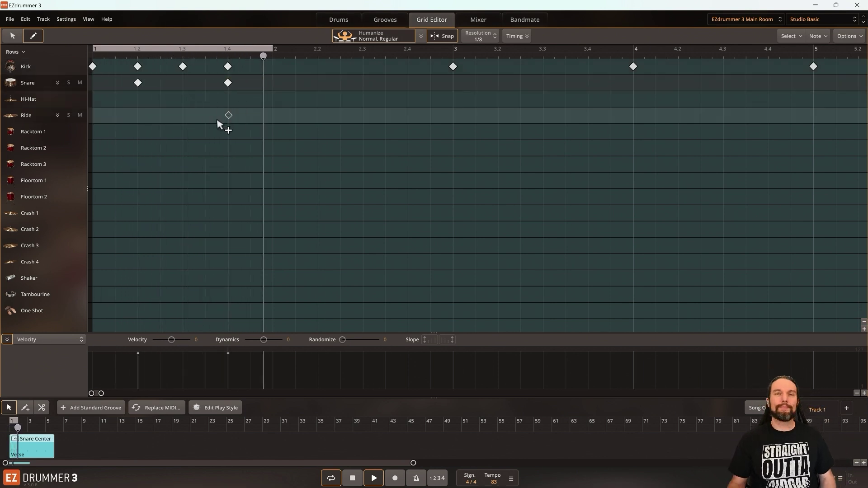
click(494, 482)
text(150)
key(Return)
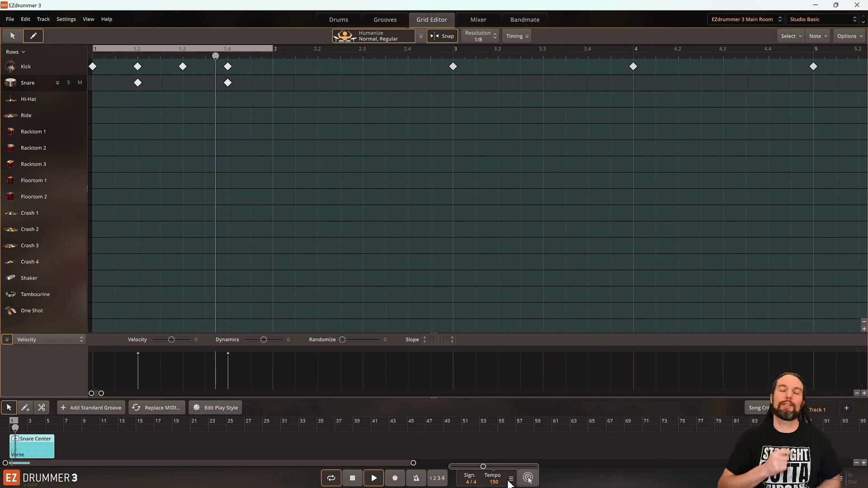
key(space)
- Reset the tempo to 83 and change bar 1's kicks to 1, 1-and, 3 and 3-and
double_click(505, 482)
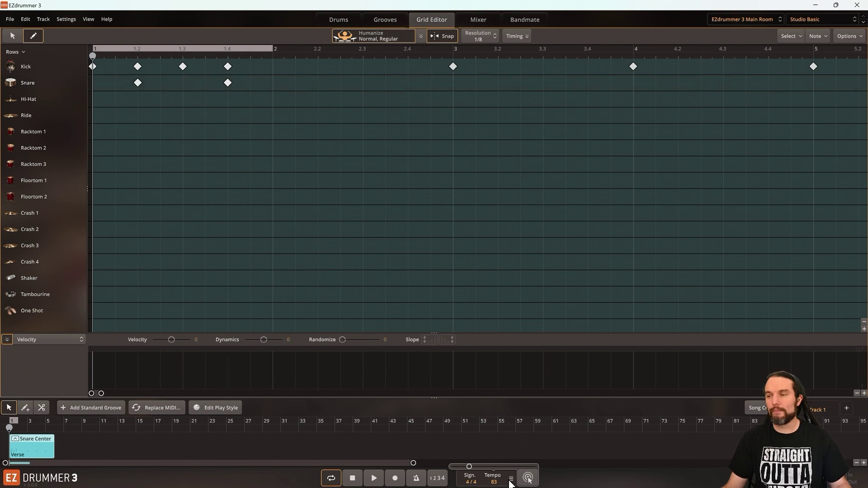
click(134, 71)
click(226, 67)
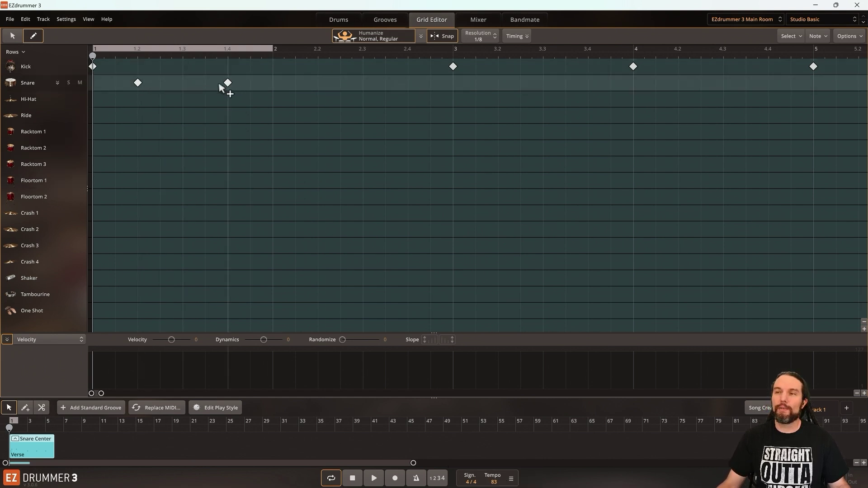
click(114, 66)
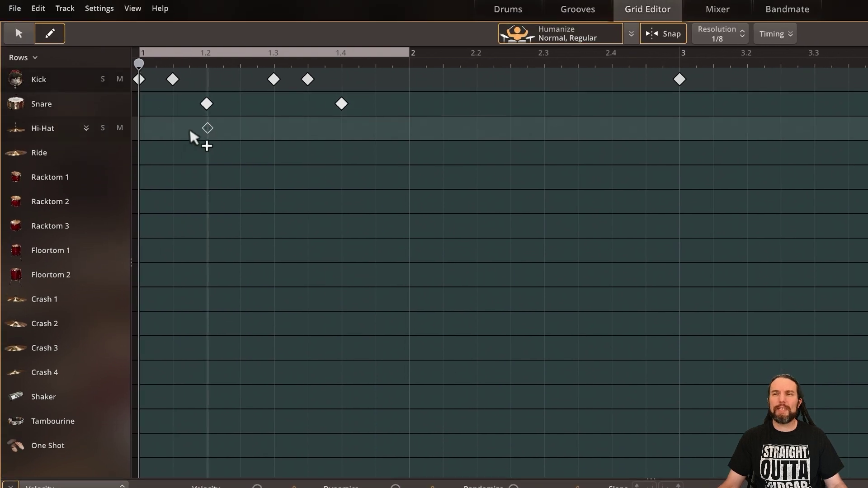
- Move bar 1's four kick notes onto the Racktom 3 row and audition the tom pattern
click(14, 33)
drag(159, 89, 143, 84)
drag(148, 217, 149, 219)
key(space)
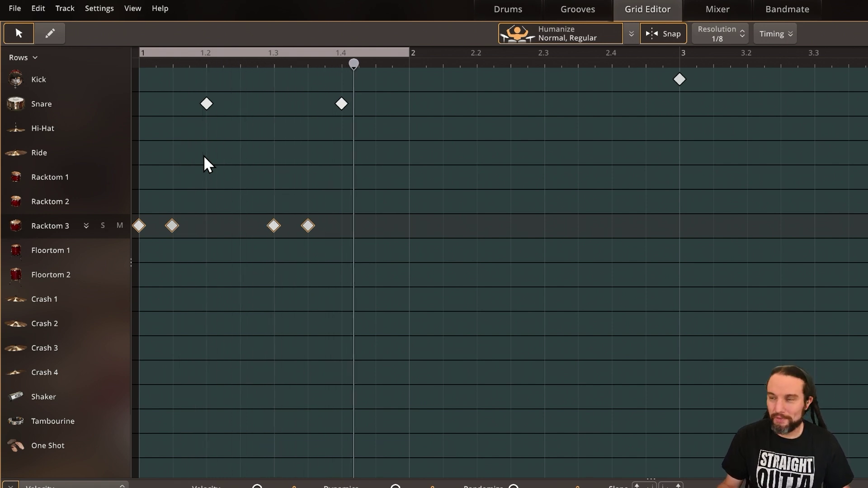
key(space)
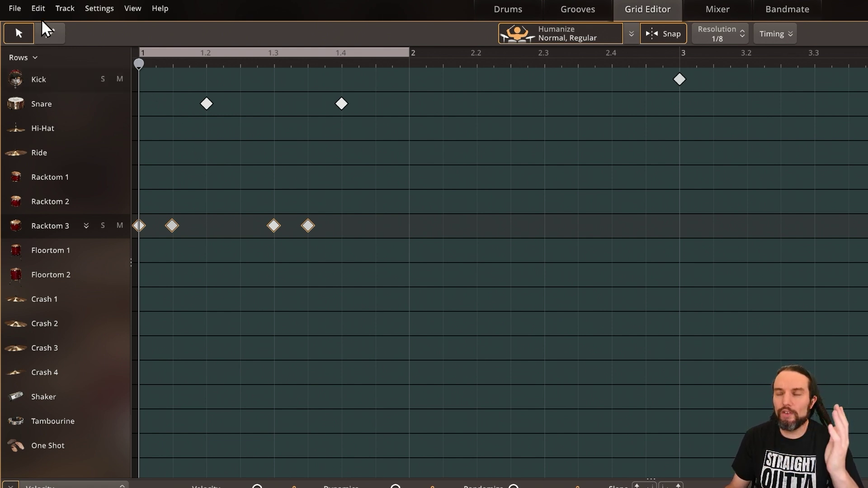
- Double the rhythm on Floortom 1 with hits at 1, 1-and, 3 and 3-and
click(50, 36)
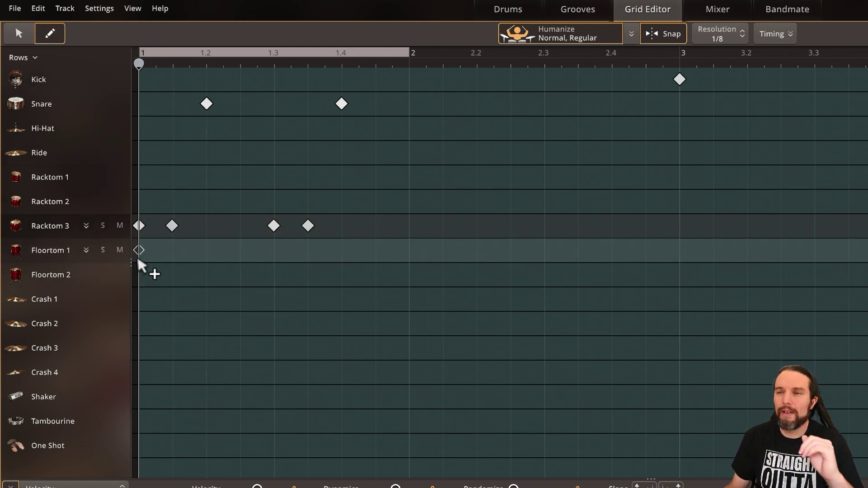
click(138, 257)
click(175, 257)
click(276, 260)
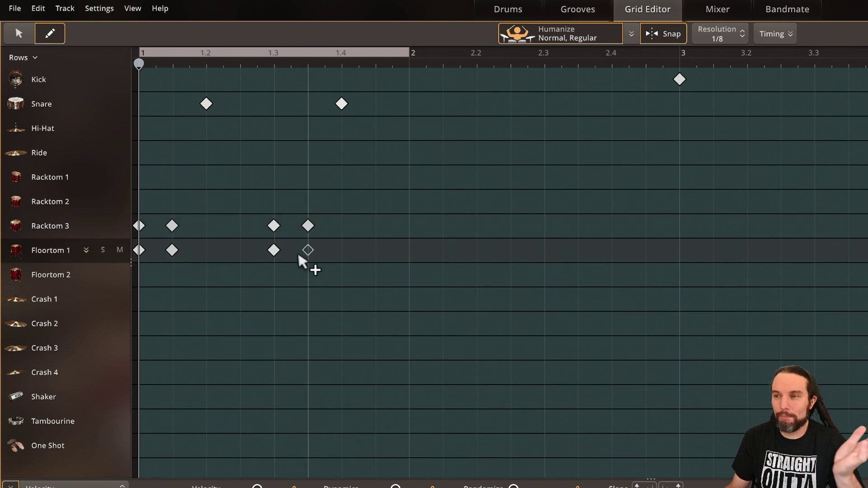
click(303, 255)
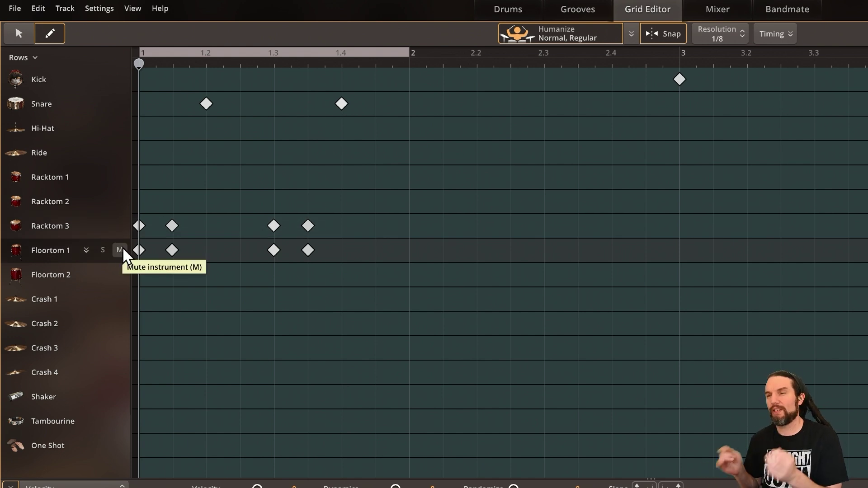
- Play and stop the beat to hear the Racktom 3 and Floortom 1 tom pattern
key(space)
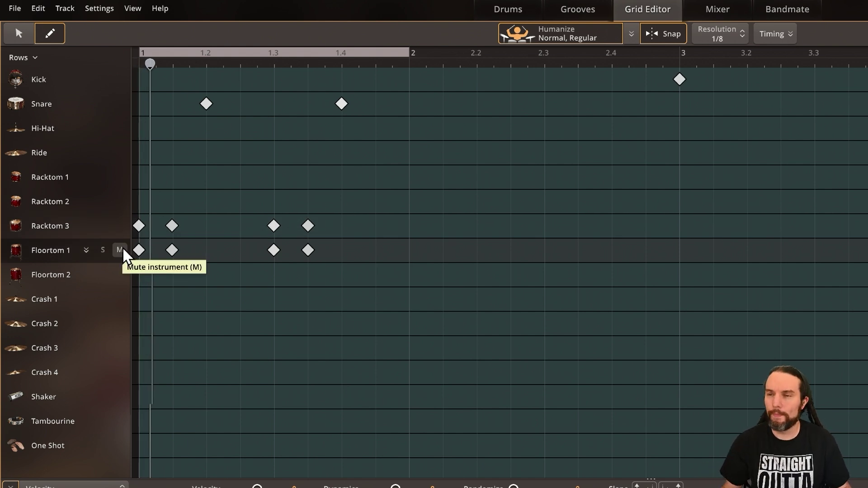
key(space)
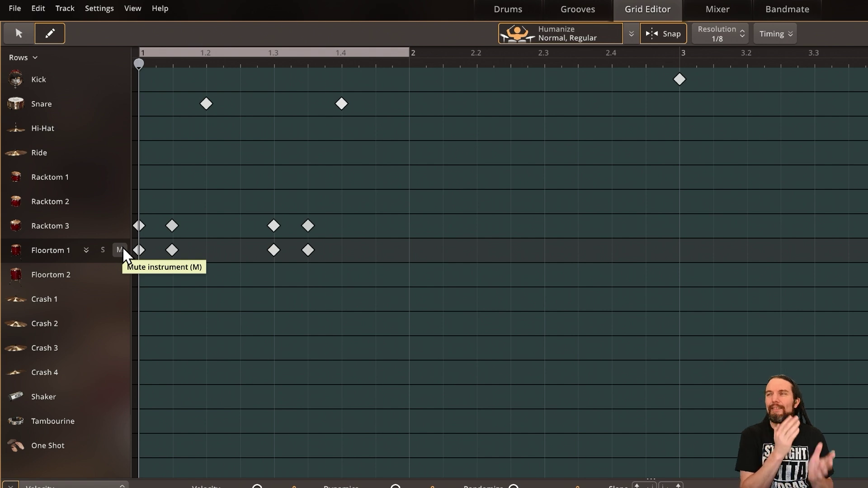
- Keep 1/8 grid resolution, nudge the first Racktom 3 note later, and select the first two Floortom 1 notes
click(718, 34)
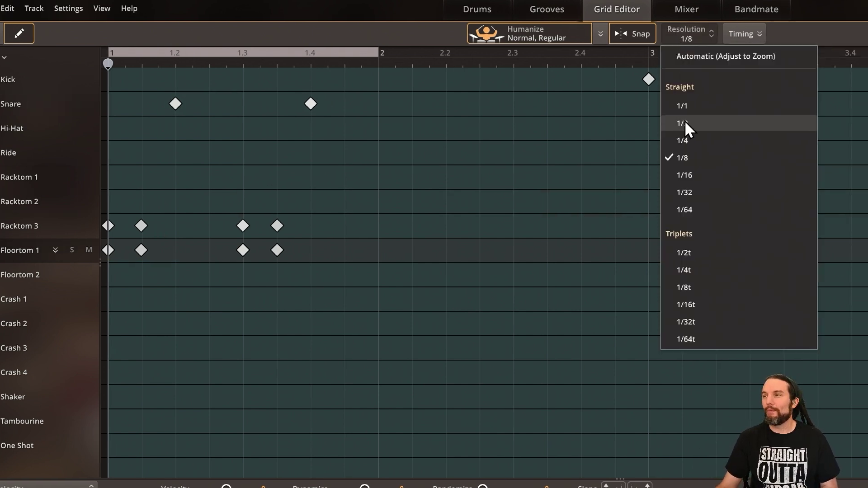
click(383, 32)
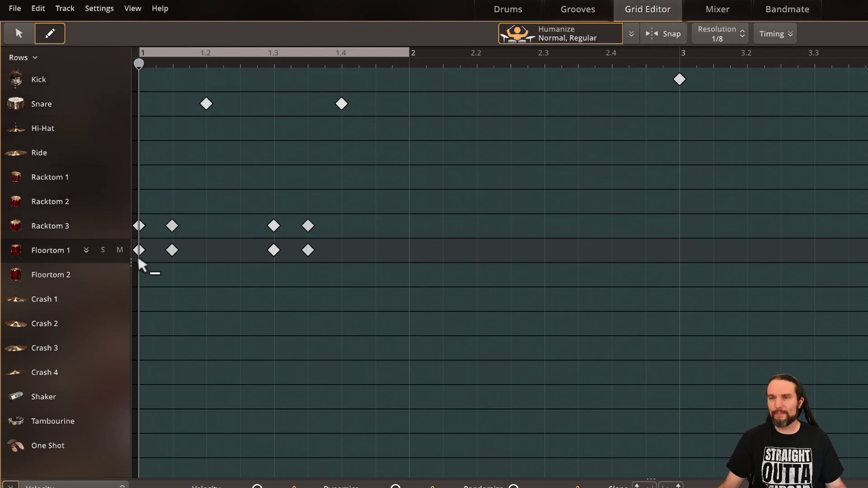
click(18, 33)
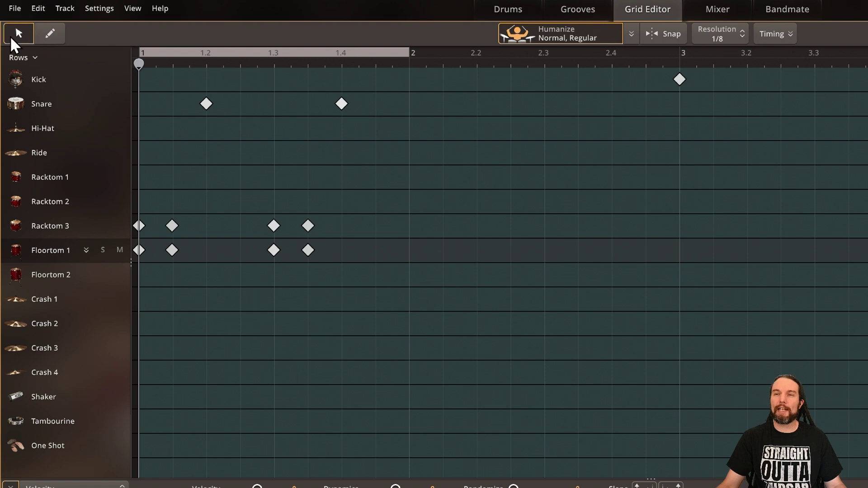
mouse_move(171, 226)
mouse_down()
mouse_move(216, 224)
mouse_move(183, 225)
mouse_up()
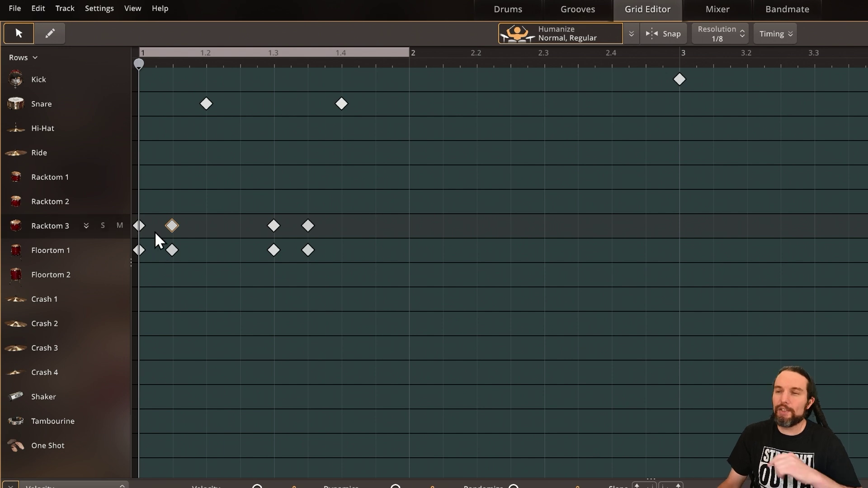
mouse_move(181, 245)
mouse_down()
mouse_move(135, 258)
mouse_move(175, 249)
mouse_up()
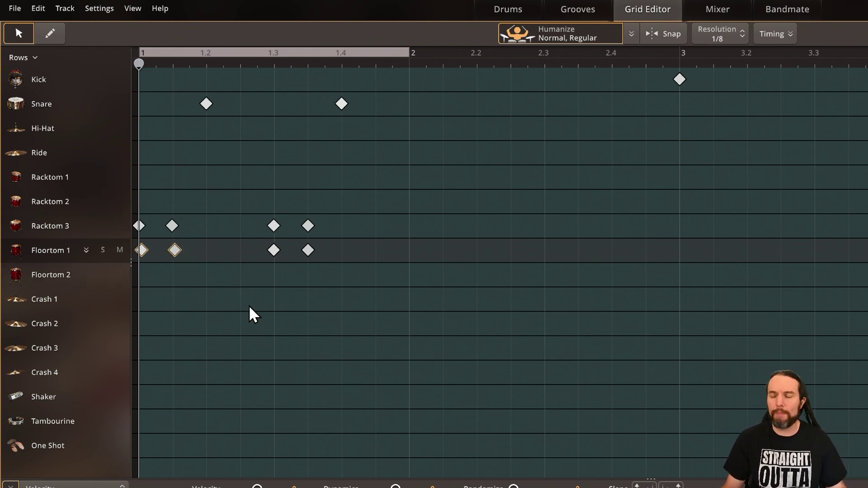
- Play and stop the tom pattern from bar 1 several times
key(space)
key(space)
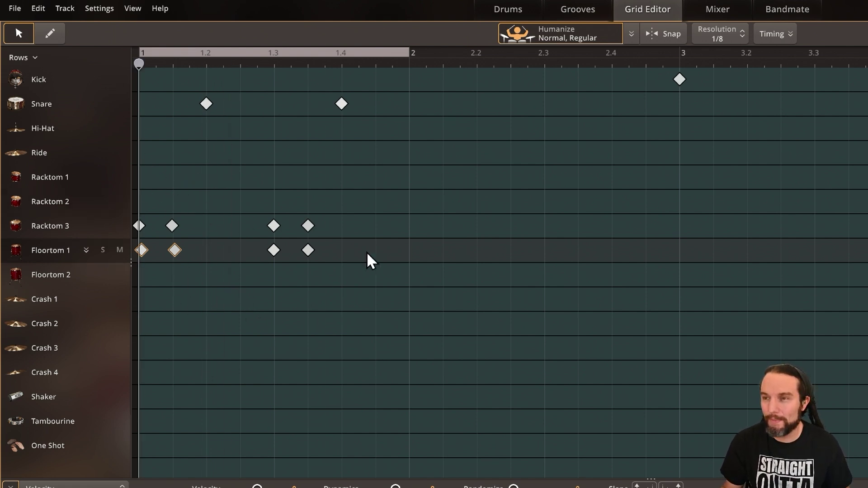
key(space)
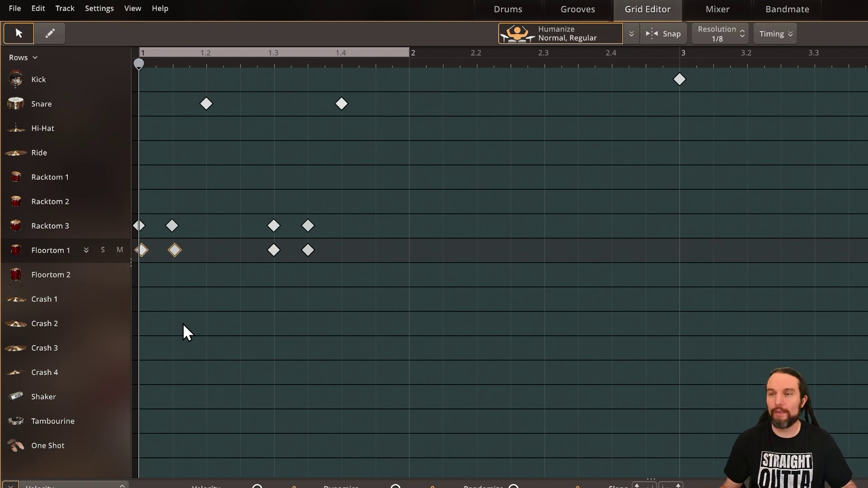
key(space)
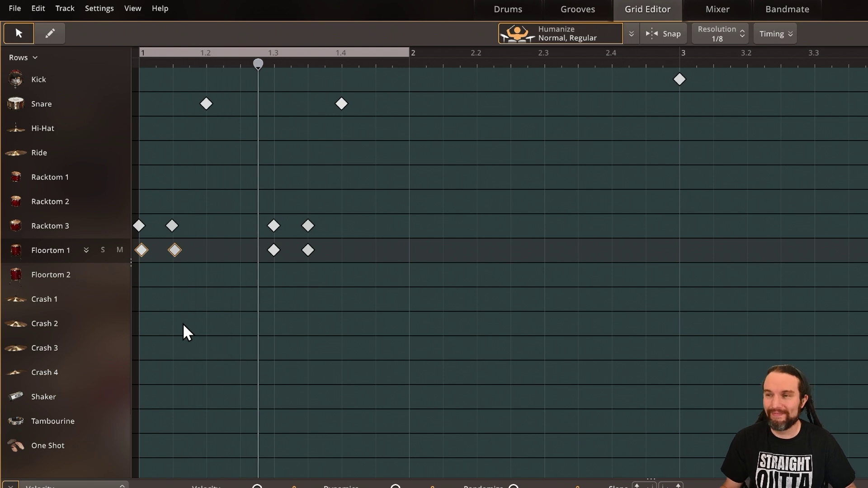
key(space)
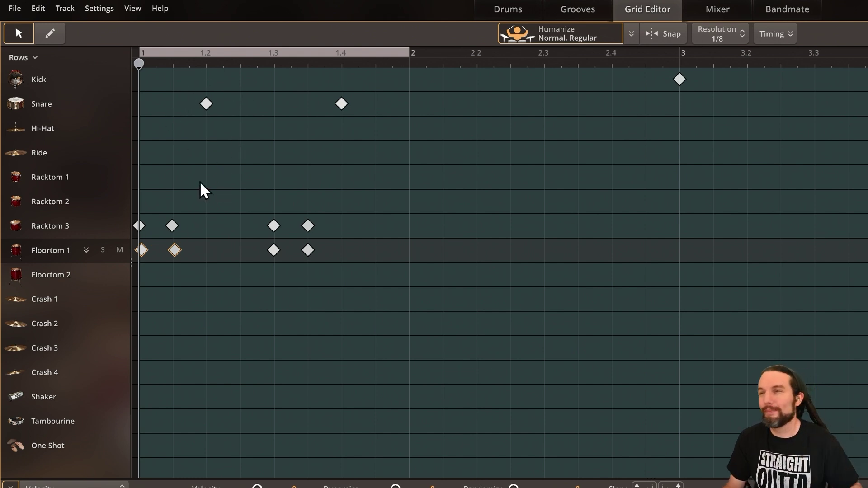
scroll(209, 136, up, 5)
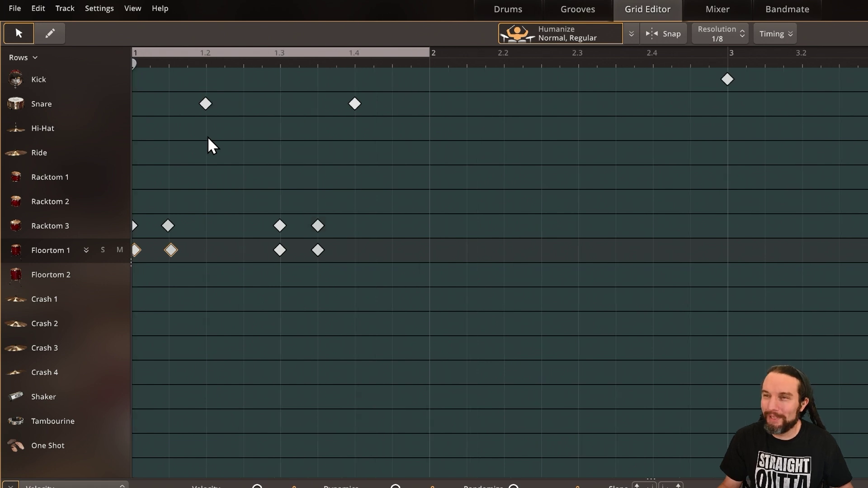
- Duplicate the 1.2 snare hit and place the copy right after the original as a flam
scroll(210, 139, left, 3)
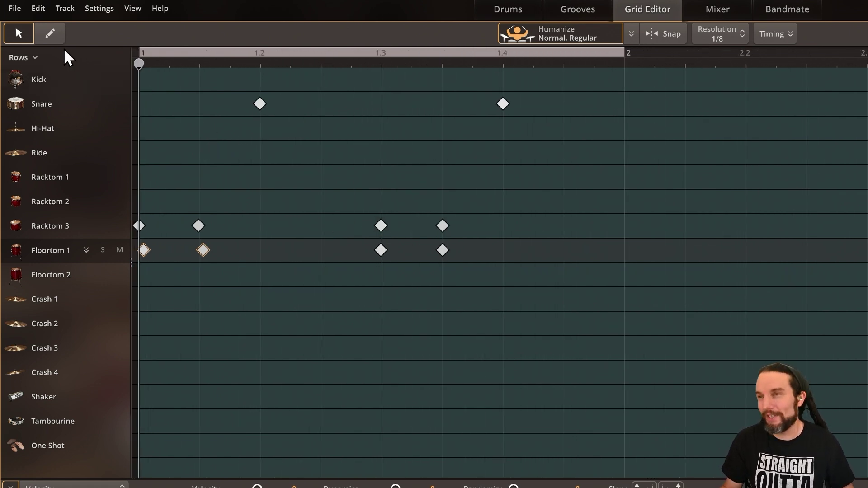
click(259, 103)
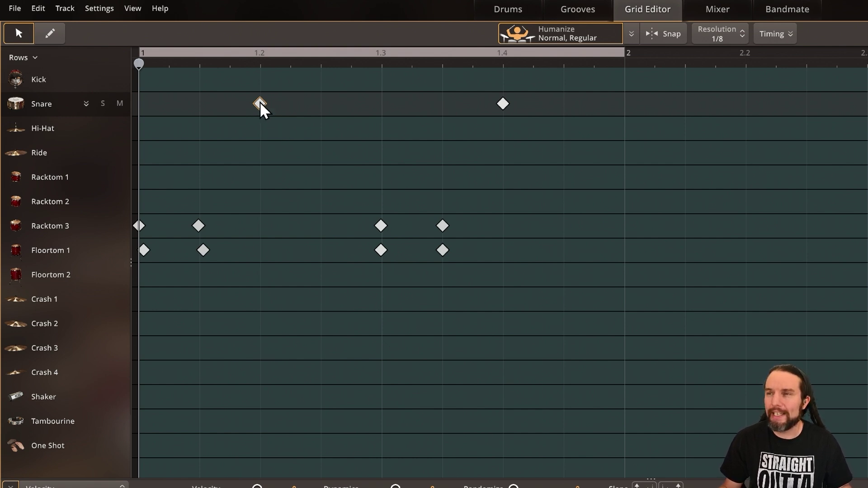
drag(261, 101, 291, 99)
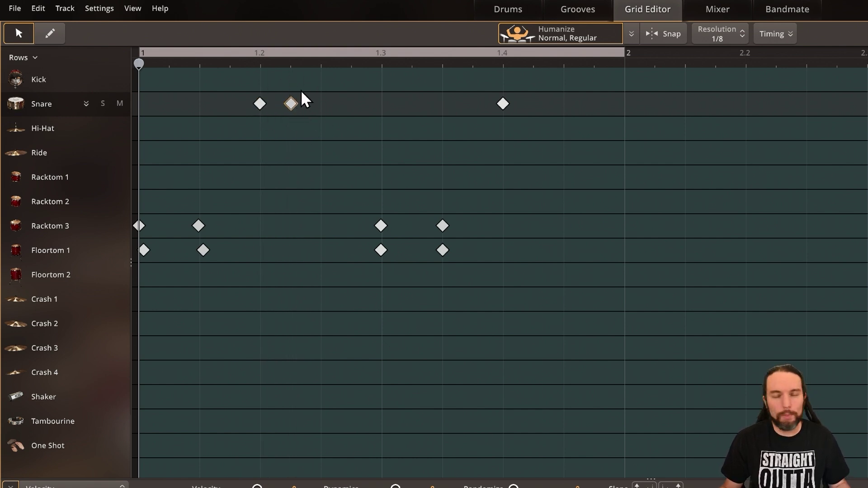
drag(292, 104, 267, 109)
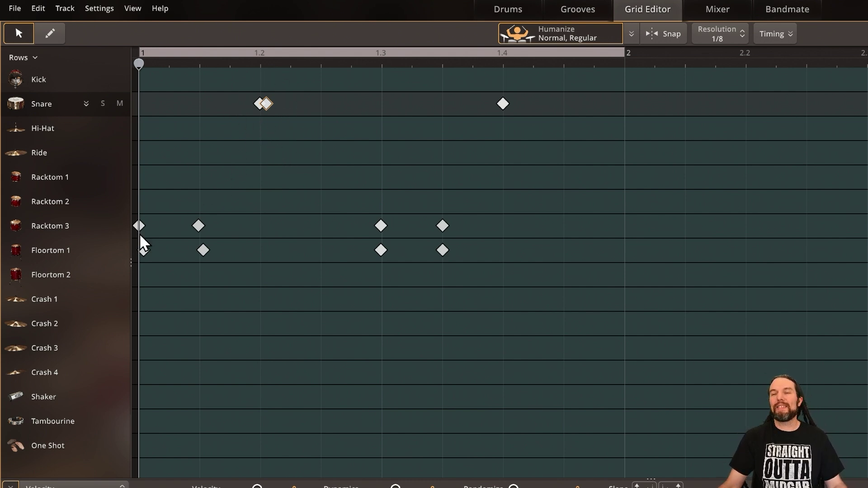
mouse_move(85, 252)
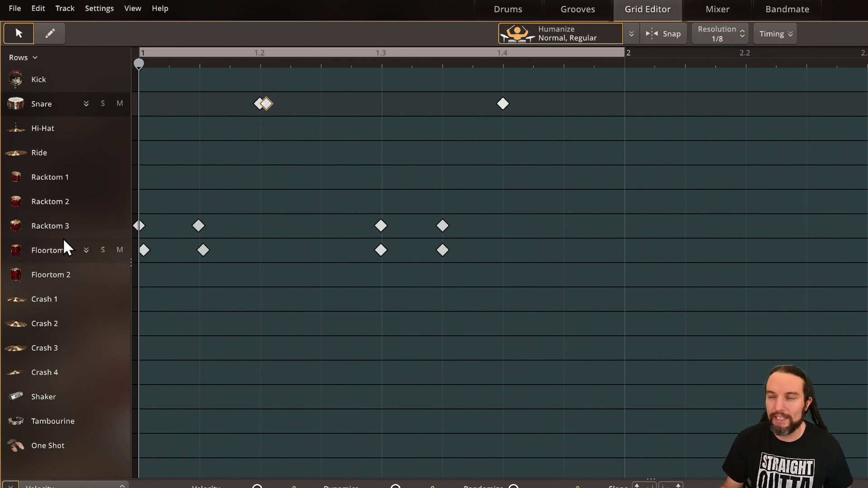
scroll(258, 172, down, 3)
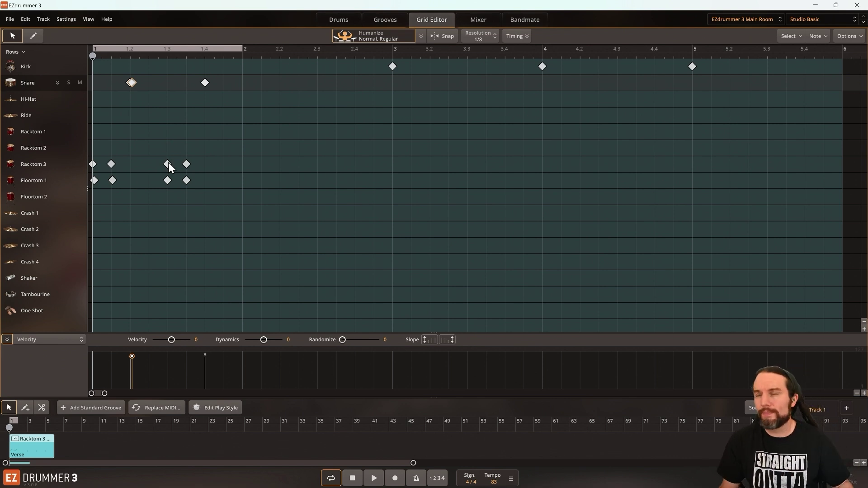
key(space)
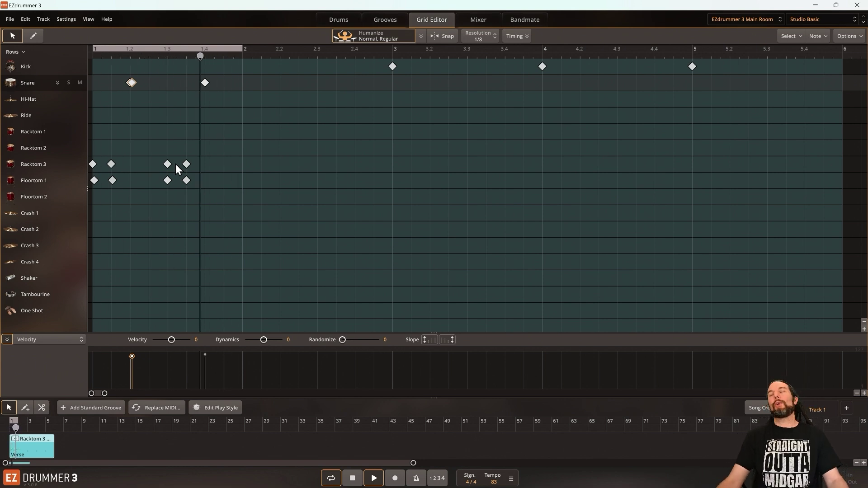
key(space)
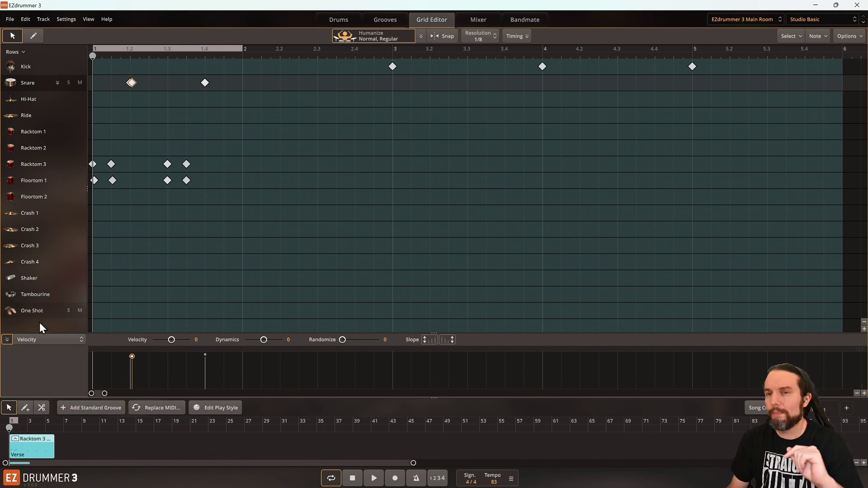
click(6, 340)
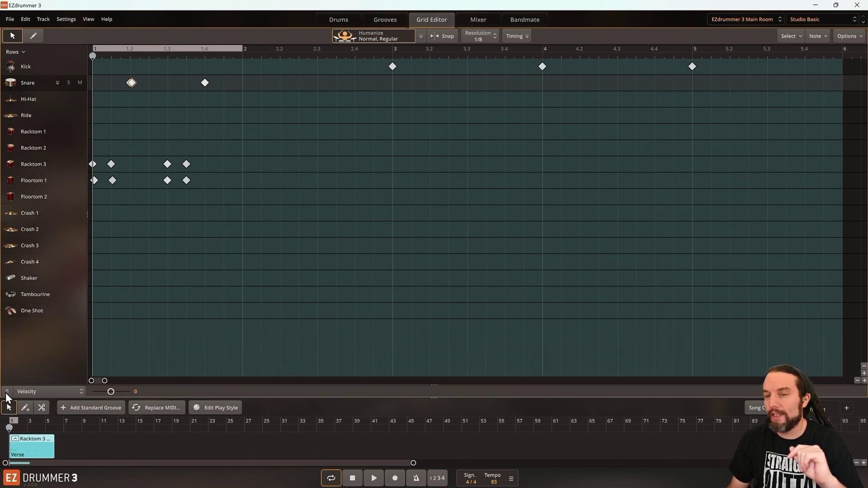
click(7, 391)
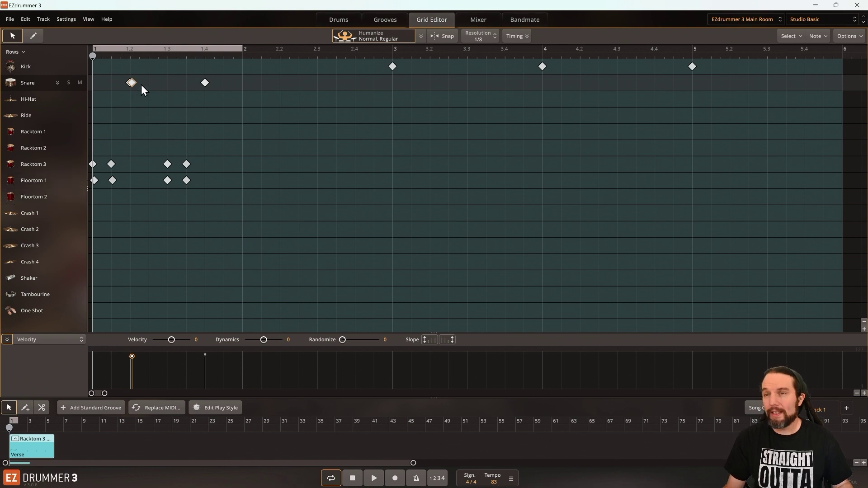
double_click(122, 89)
- Deselect the flam notes and select only the first snare note of the 1.2 flam
scroll(121, 242, up, 5)
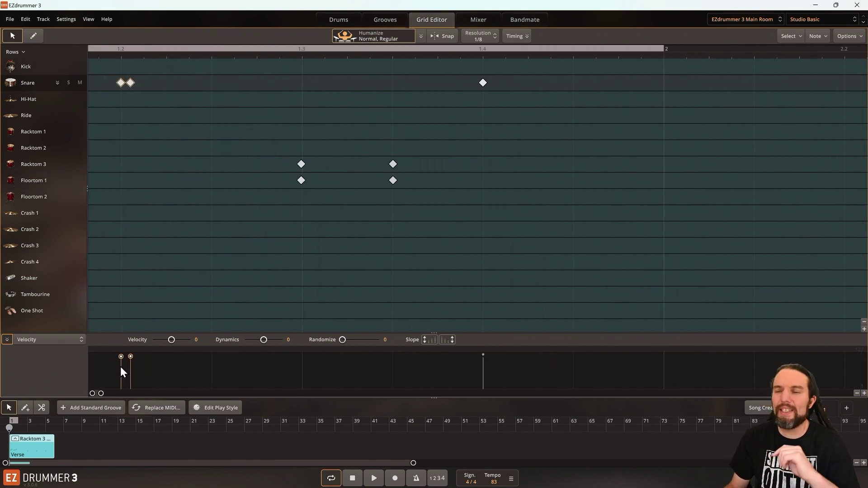
click(156, 366)
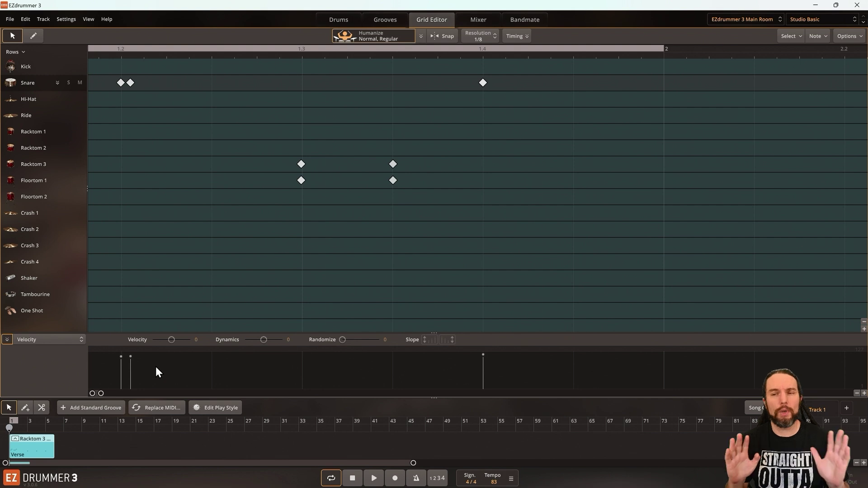
click(114, 357)
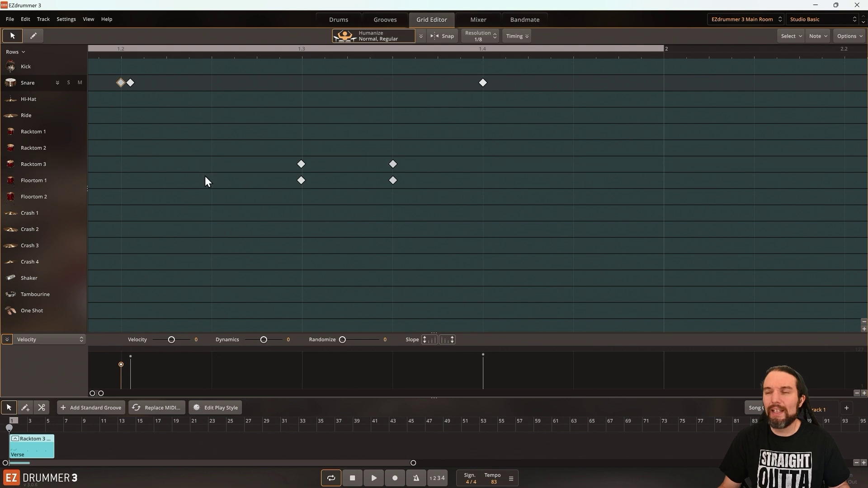
scroll(207, 186, down, 3)
scroll(207, 188, down, 3)
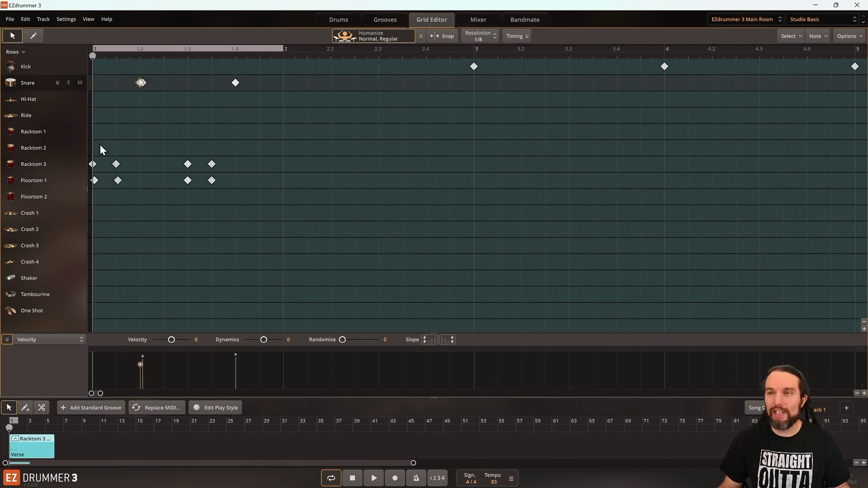
- Raise the main 1.2 snare hit's velocity to 127 and play the beat to compare
key(space)
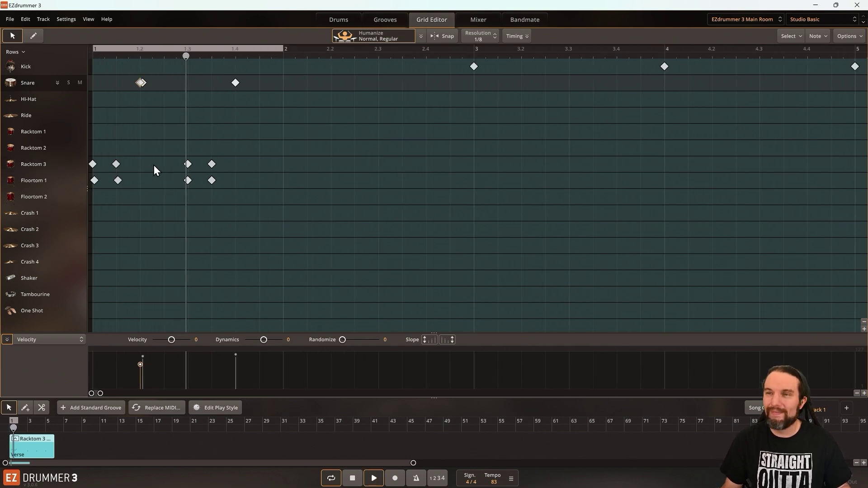
key(space)
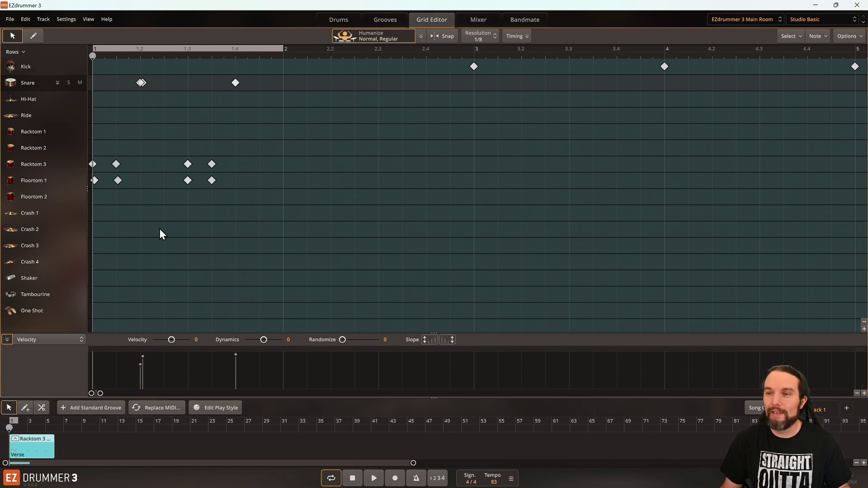
drag(143, 357, 143, 352)
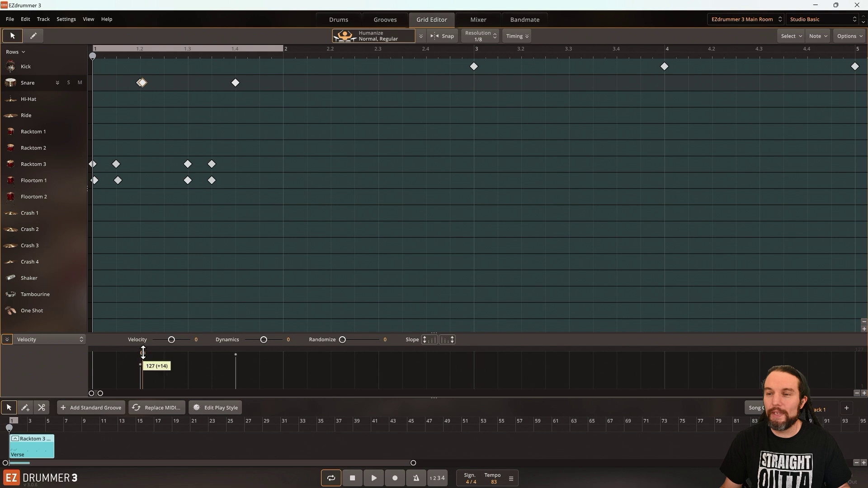
key(space)
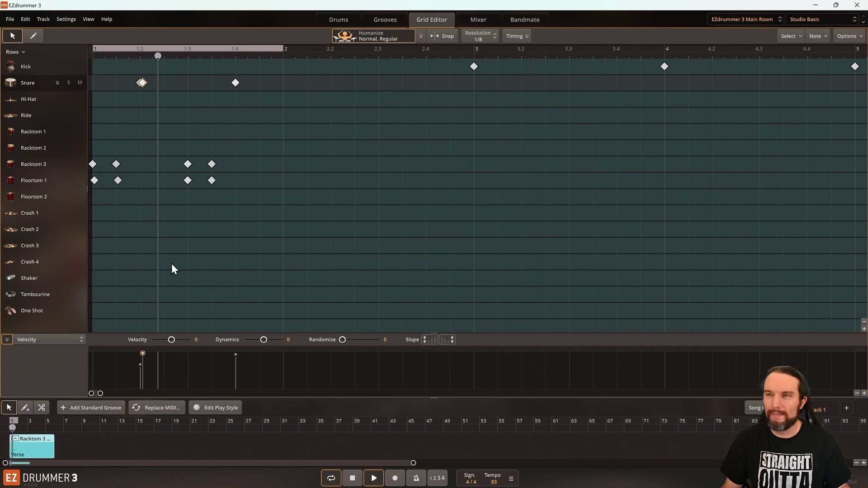